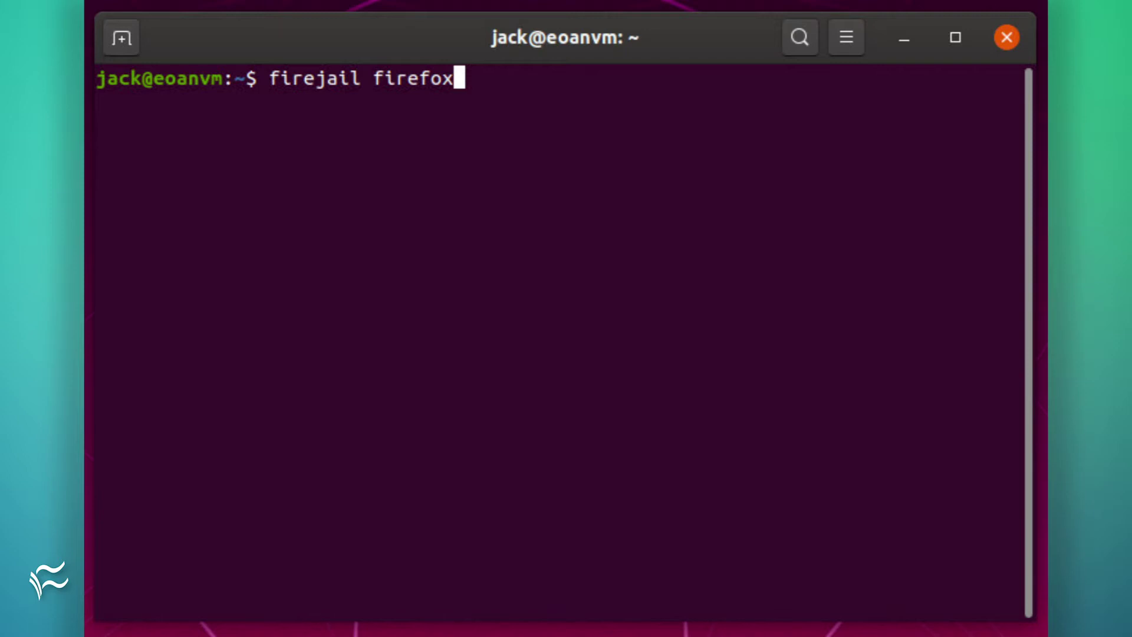
# Step: Launch Firefox inside the Firejail sandbox with the firejail firefox command
pyautogui.press('Return')
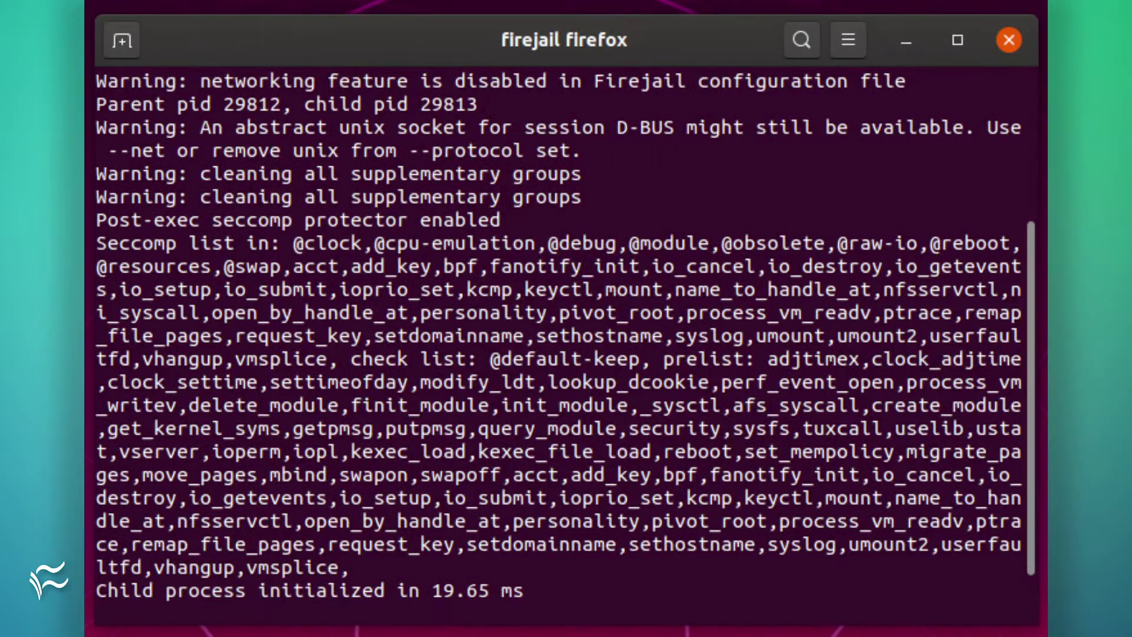